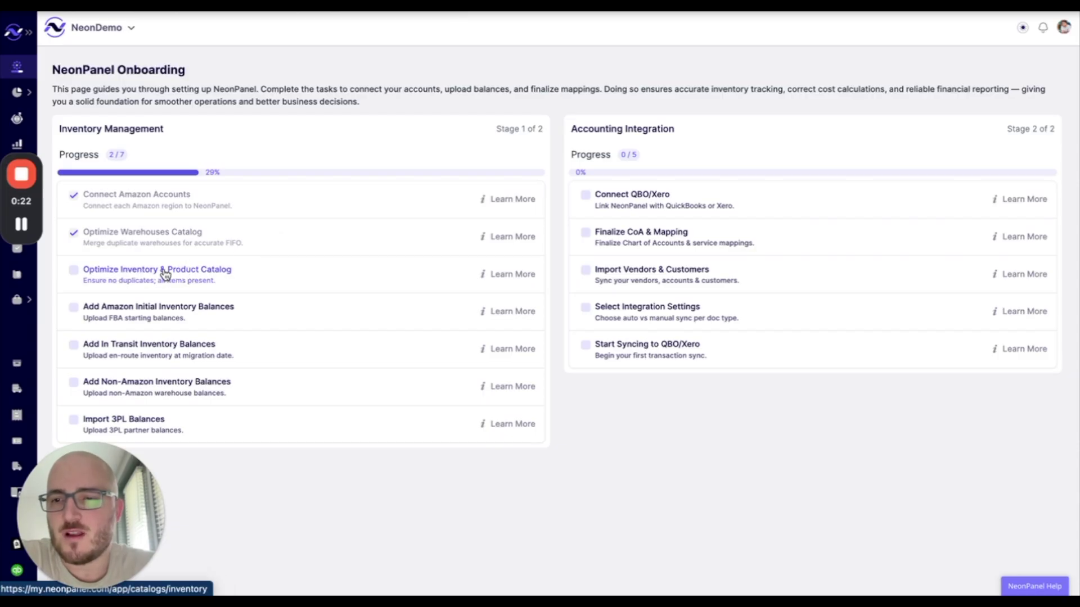
Step: Open the Optimize Inventory & Product Catalog task and review the Inventory and Products catalogs for duplicate entries
left_click(132, 275)
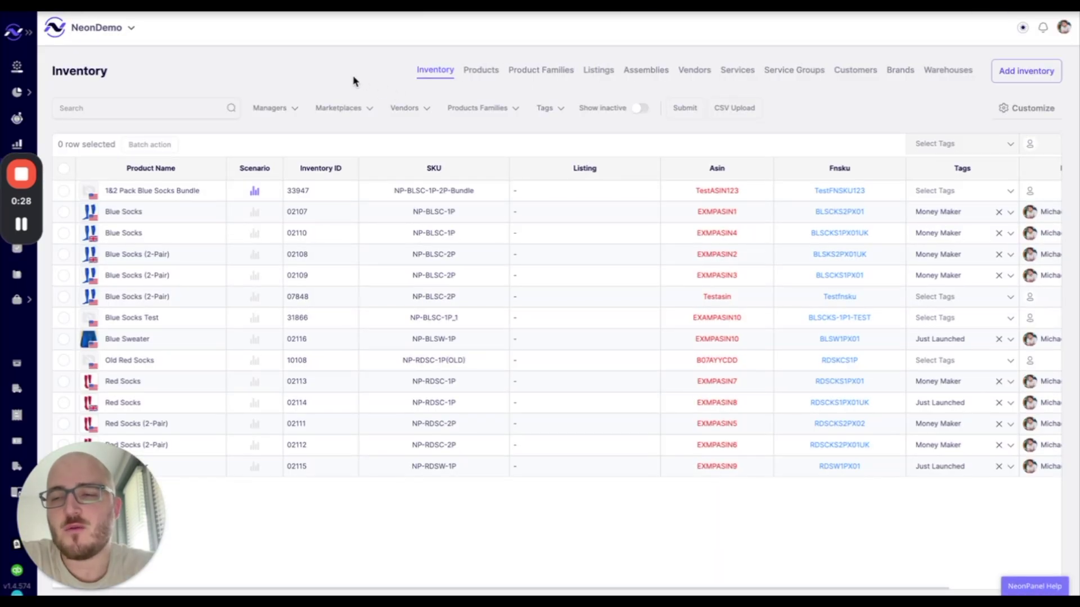
left_click(481, 72)
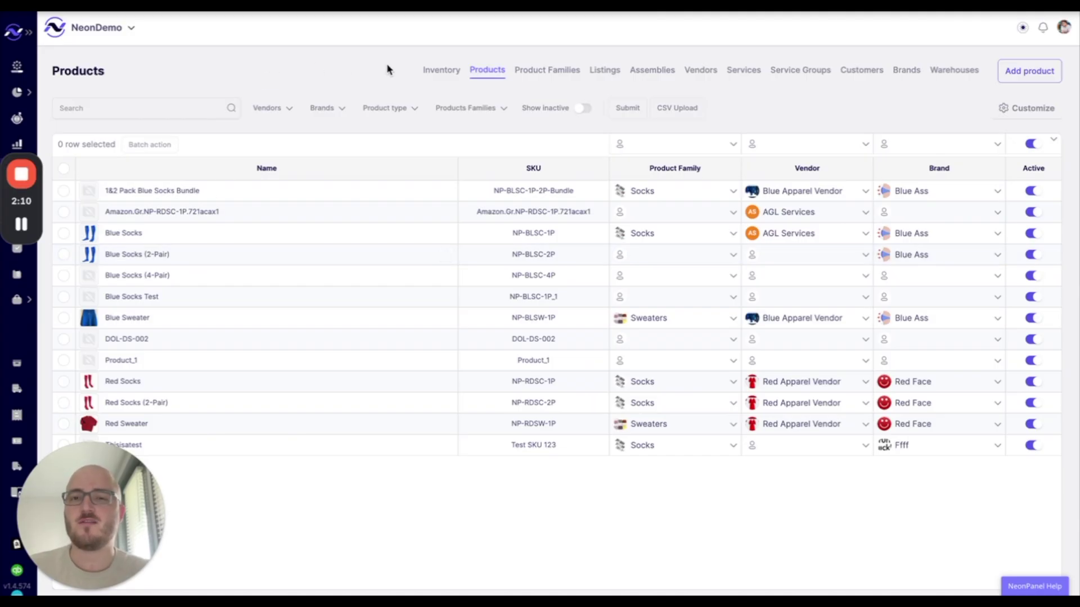
left_click(427, 72)
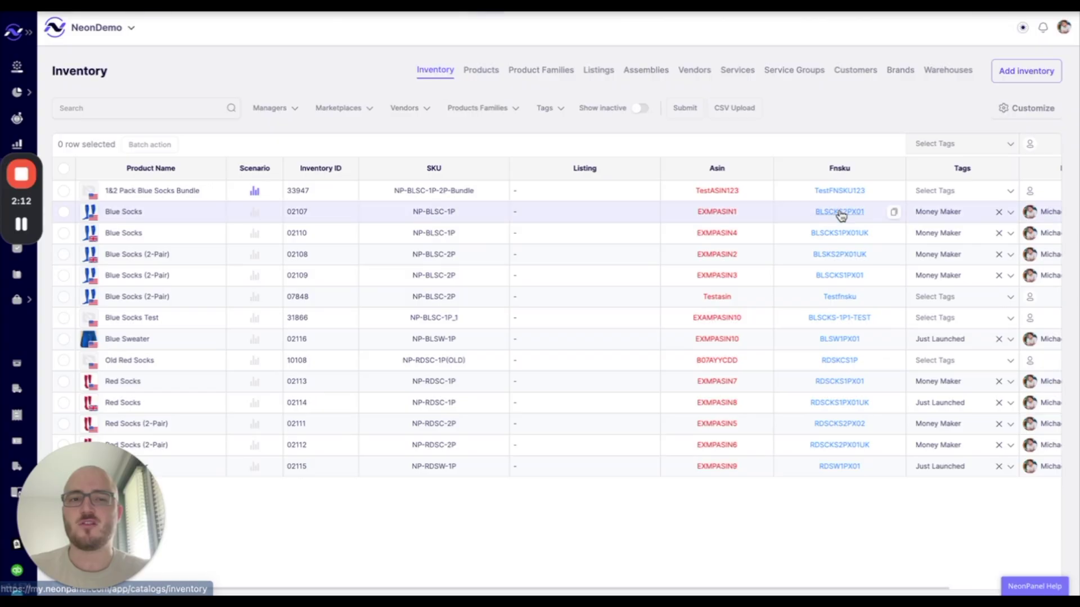
left_click(481, 72)
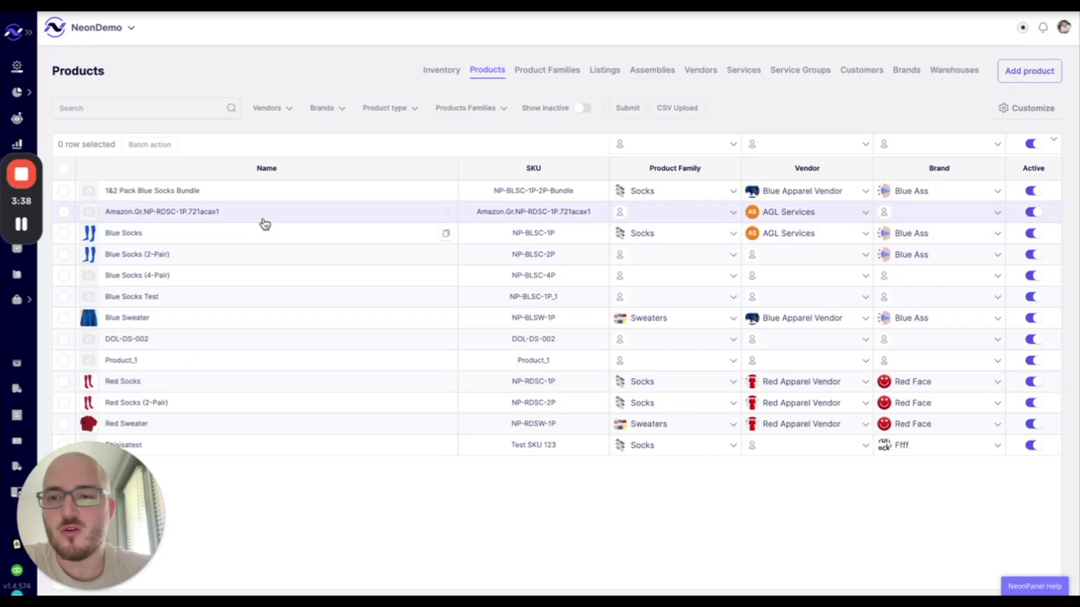
Step: Set NP-RDSC-1P (Red Socks) as the parent product of the duplicate amazon.gr.NP-RDSC-1P.721acax1 and save it
left_click(229, 218)
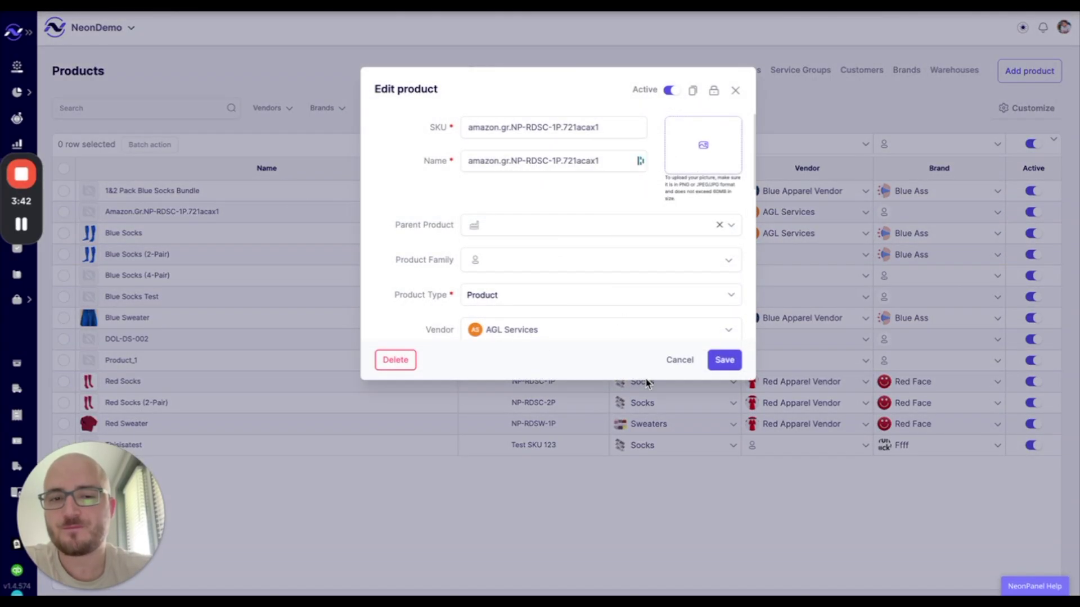
left_click(678, 365)
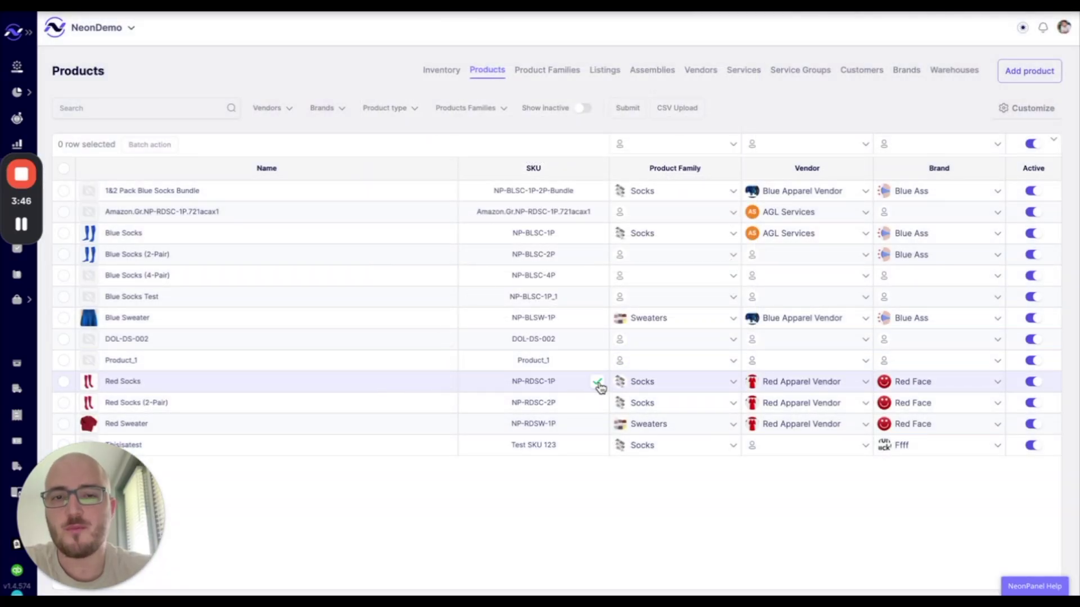
left_click(518, 217)
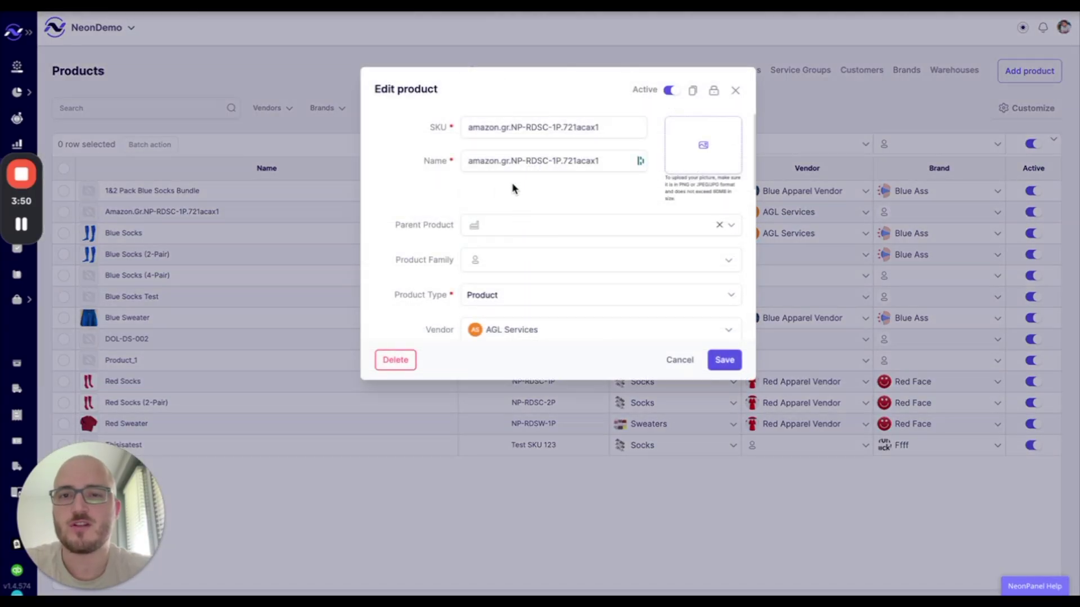
left_click(508, 231)
type("NP-RDSC-1P")
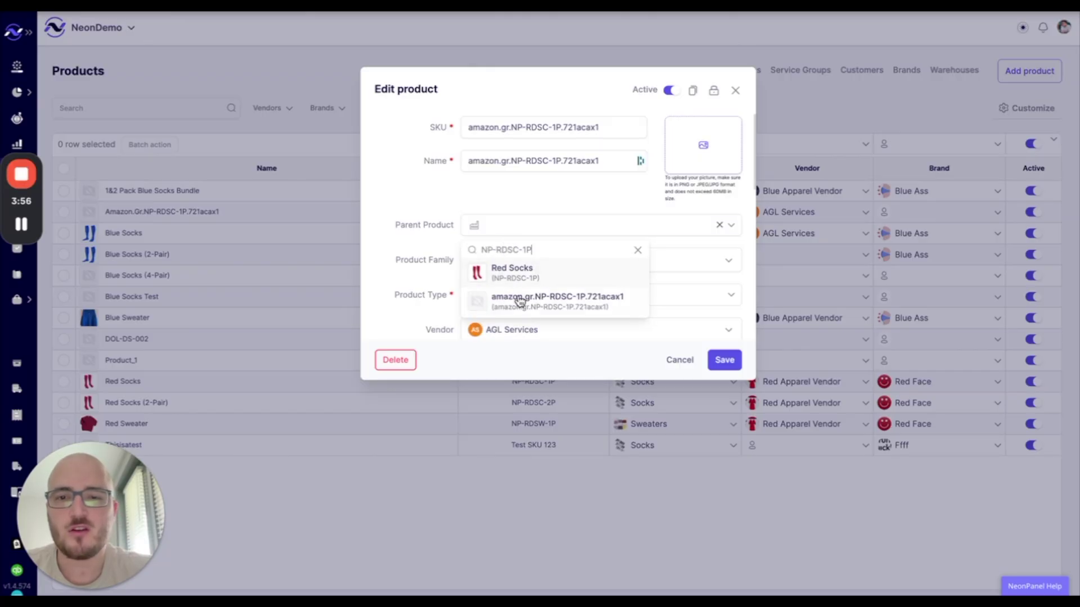
left_click(520, 273)
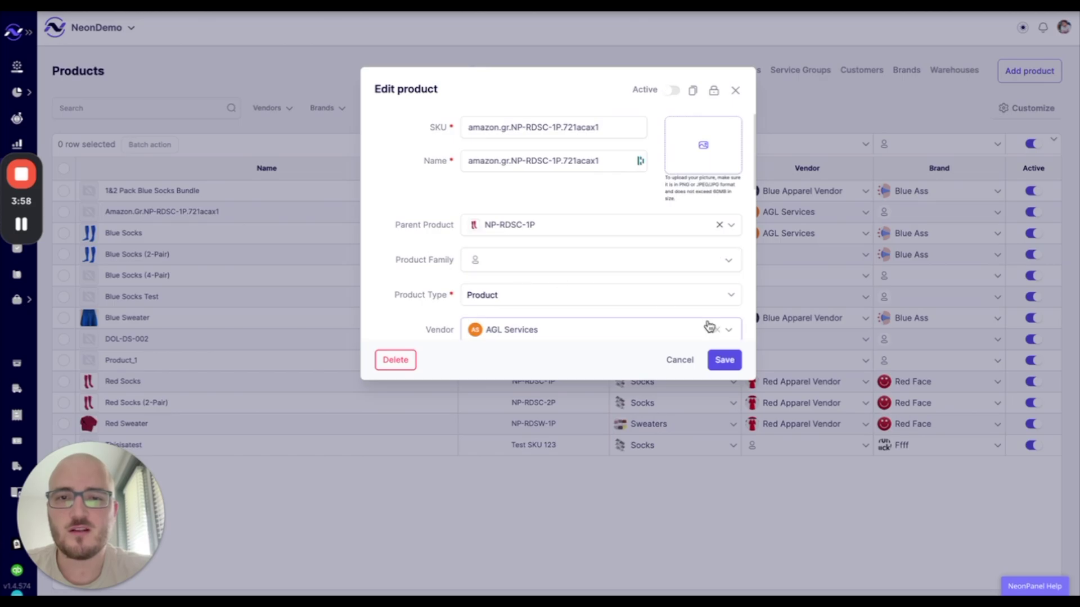
left_click(725, 362)
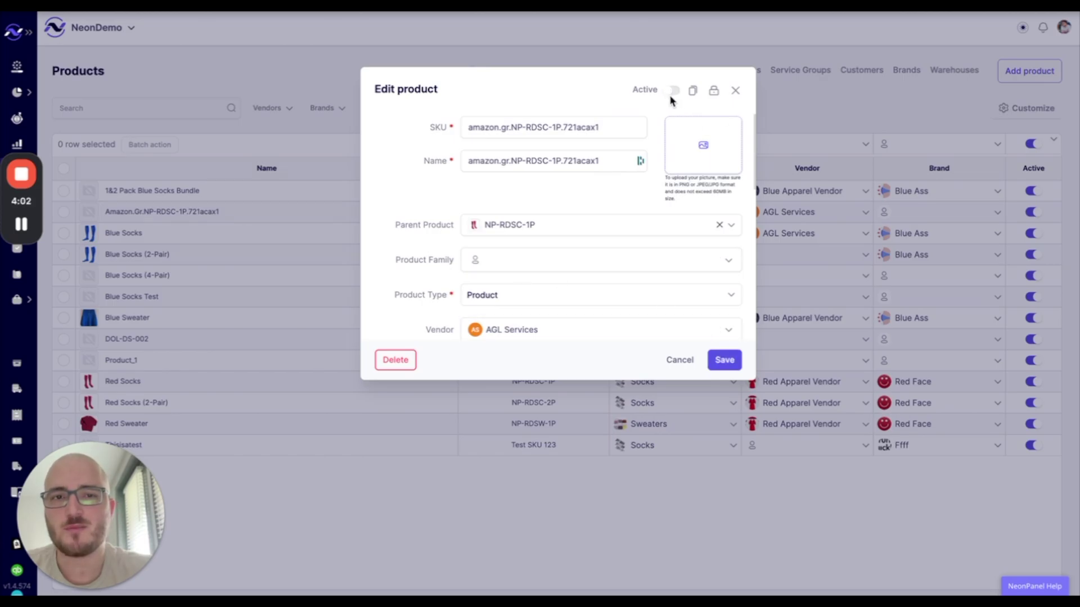
left_click(719, 361)
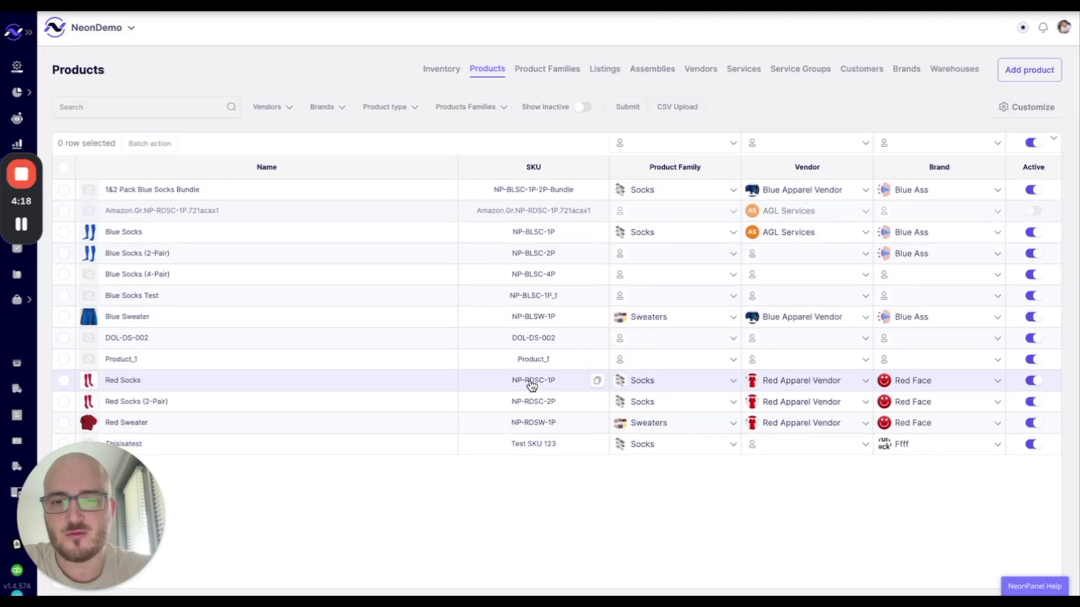
Step: In the Inventory catalog, merge Old Red Socks, NP-RDSC-1P(OLD), into parent inventory Red Socks (RDSCKS1PX01) and confirm the transaction transfer
left_click(440, 76)
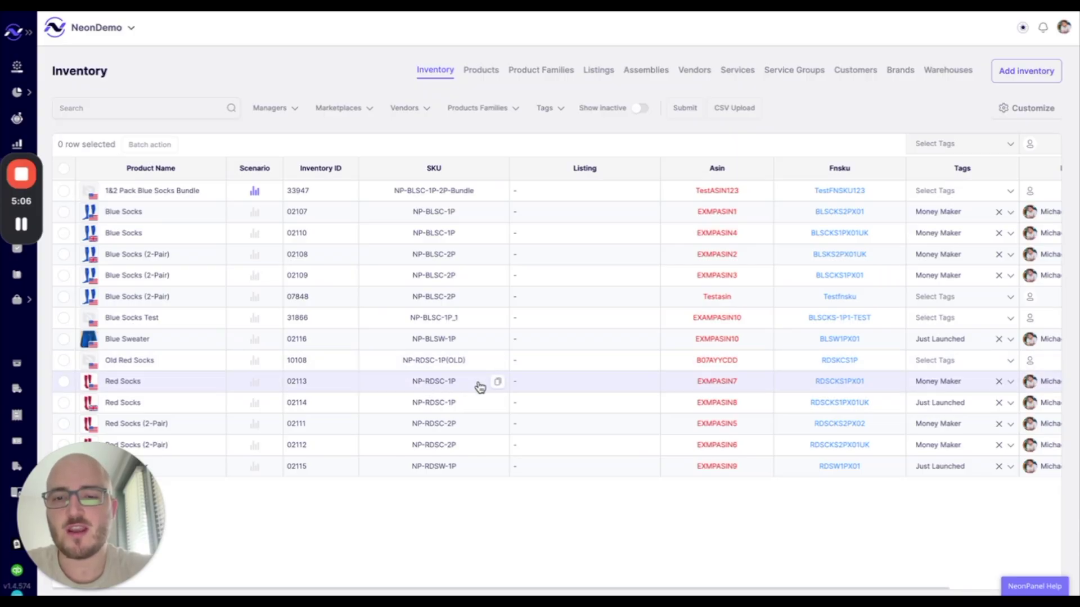
left_click(436, 364)
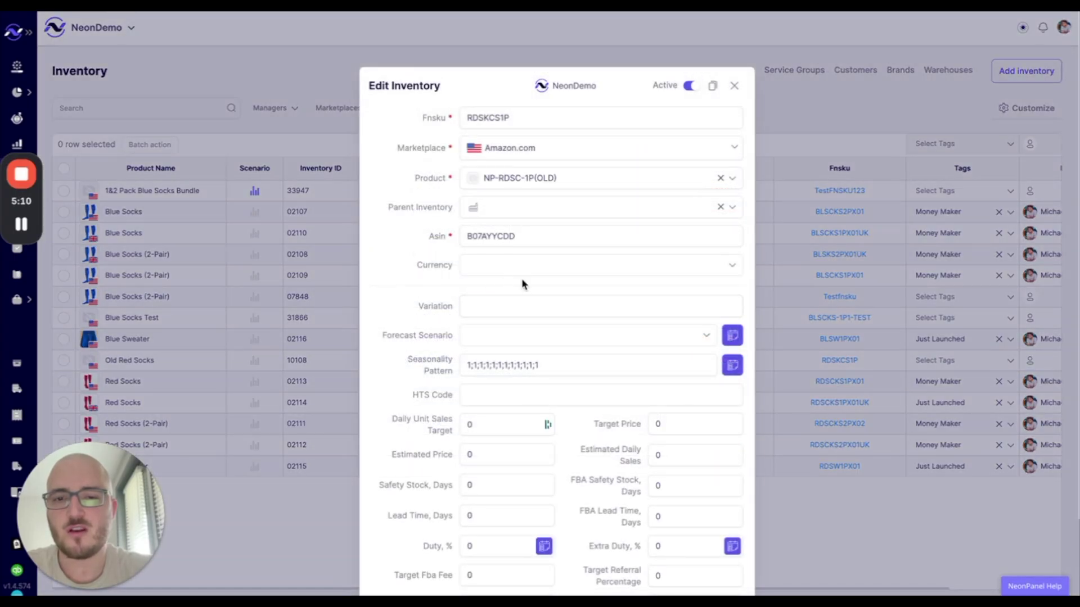
left_click(506, 207)
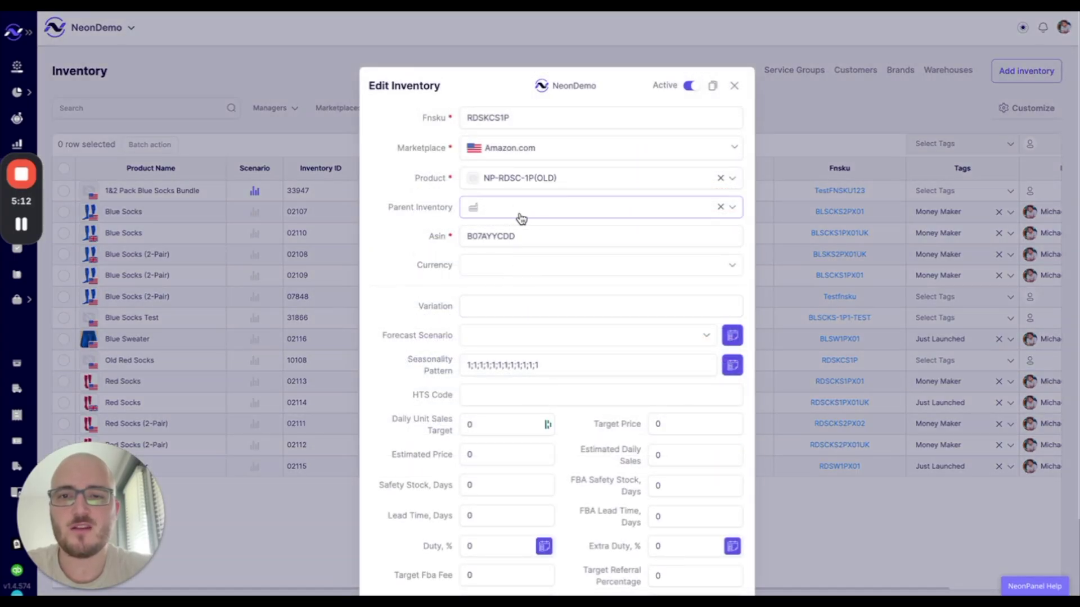
left_click(518, 232)
type("NP-RDSC-1P")
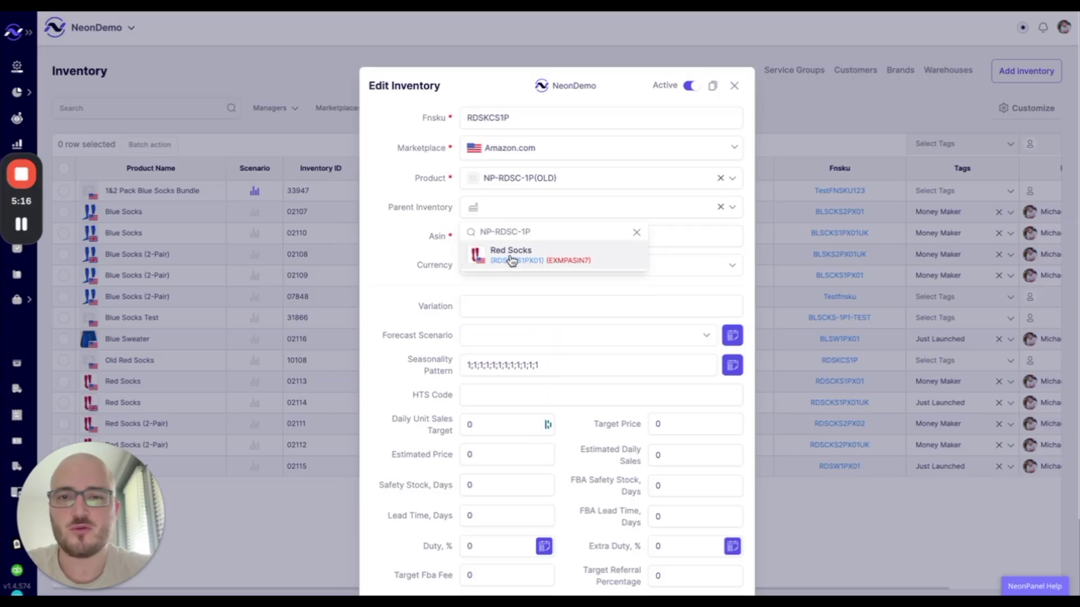
left_click(511, 256)
left_click(694, 450)
scroll(694, 453, "down", 2)
left_click(723, 562)
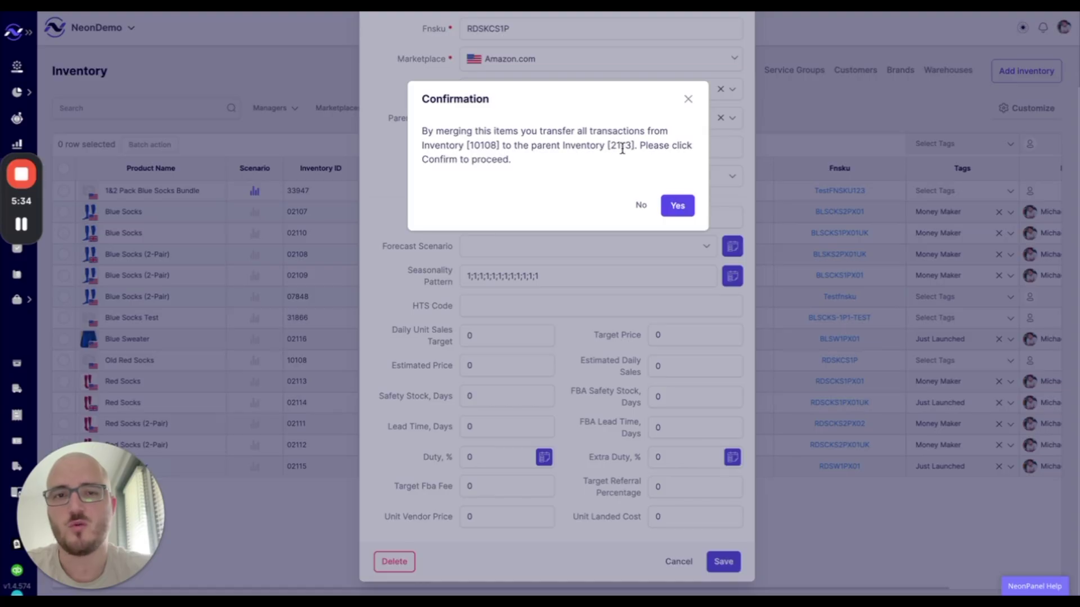
left_click(676, 206)
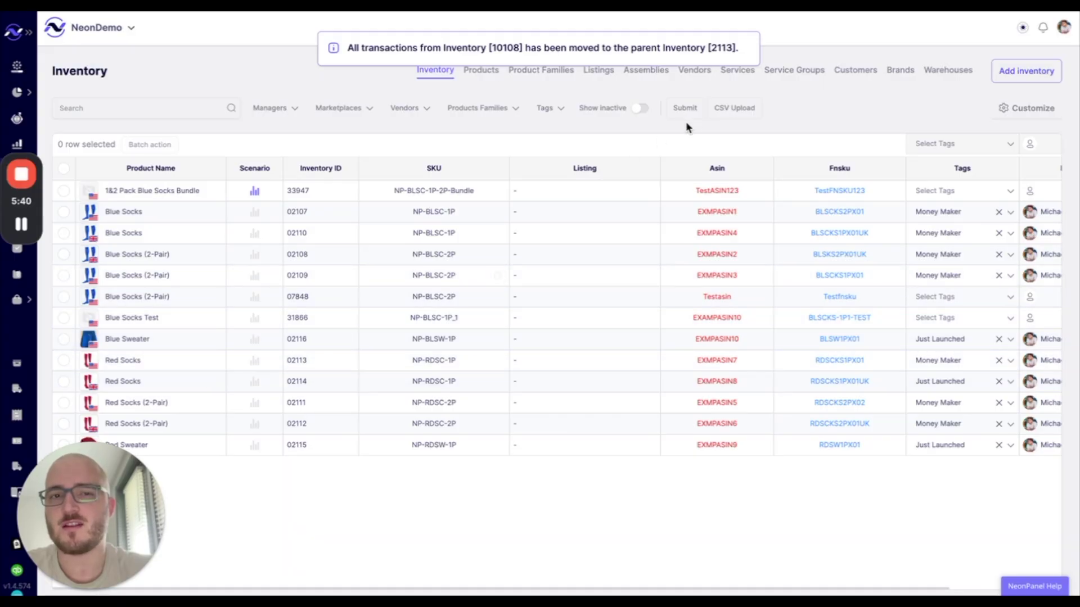
Step: Show inactive inventory, check the parent assigned to the merged Old Red Socks item, and hide inactive items again
left_click(640, 108)
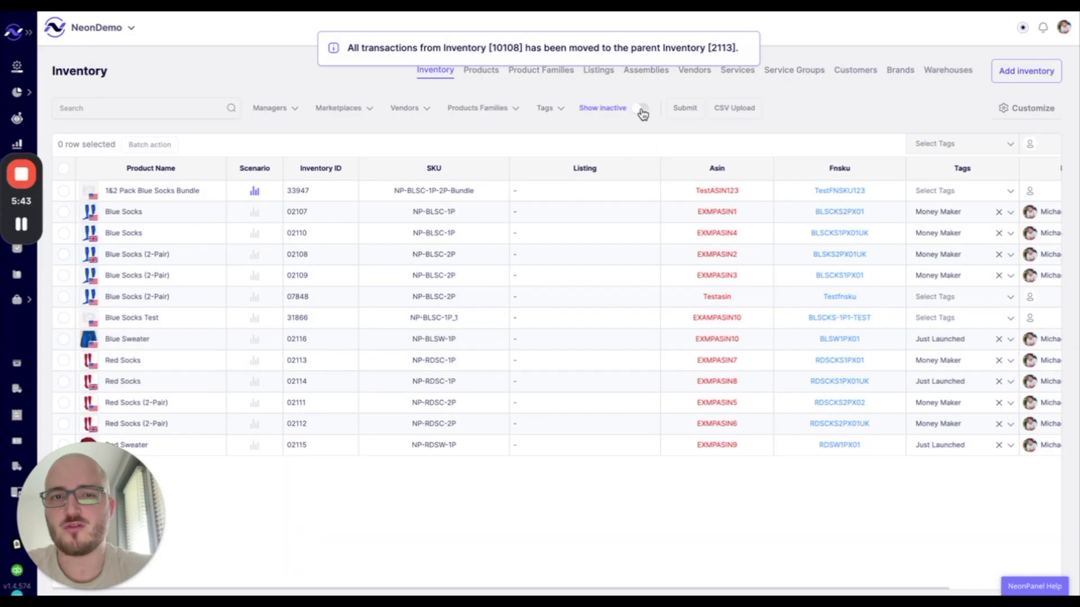
left_click(687, 109)
left_click(421, 367)
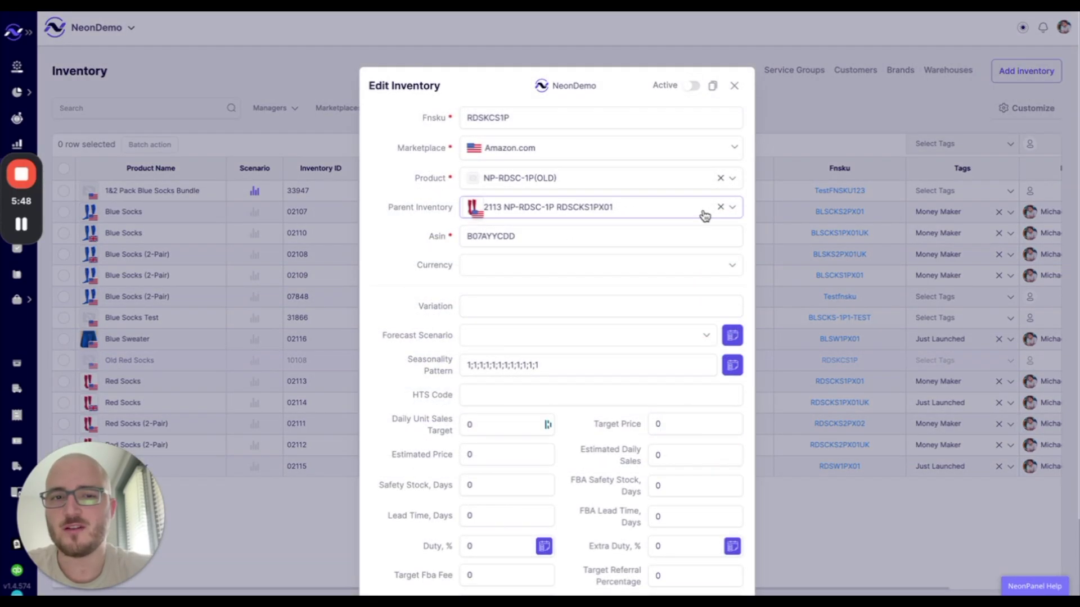
scroll(654, 483, "down", 2)
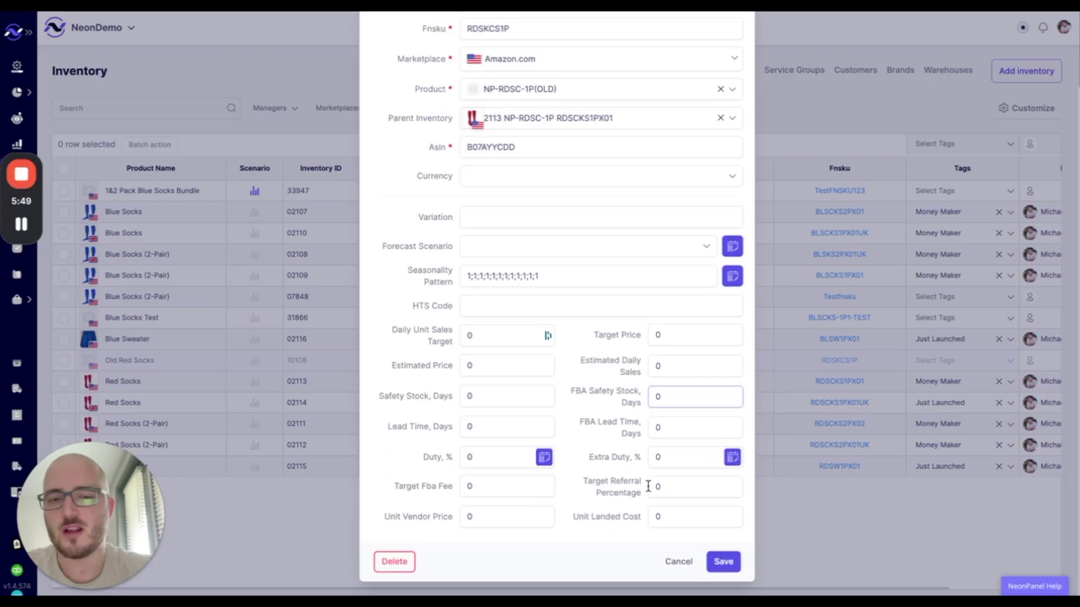
left_click(679, 562)
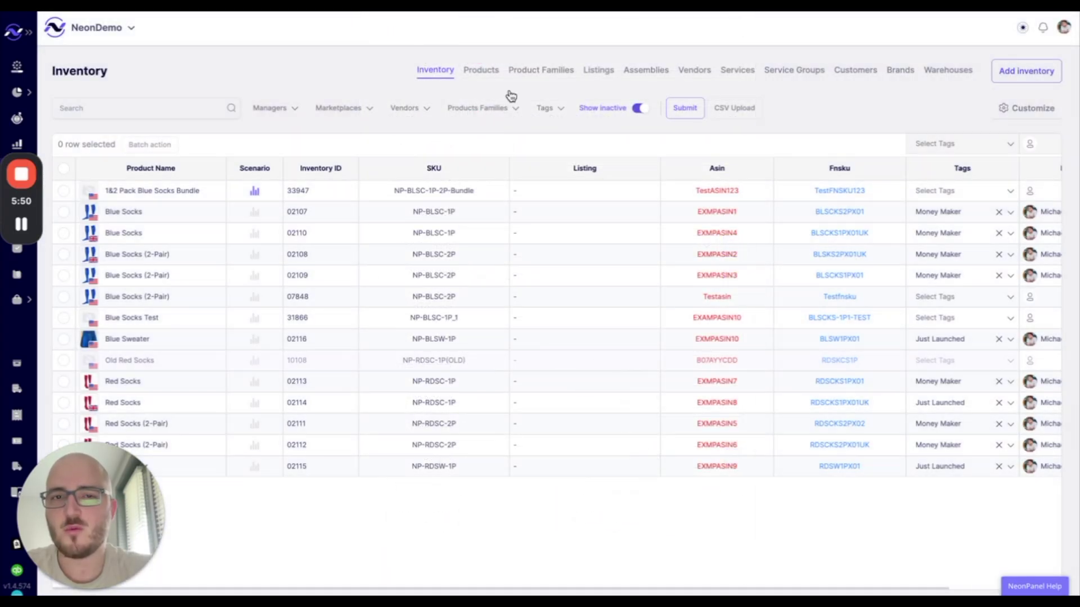
left_click(693, 110)
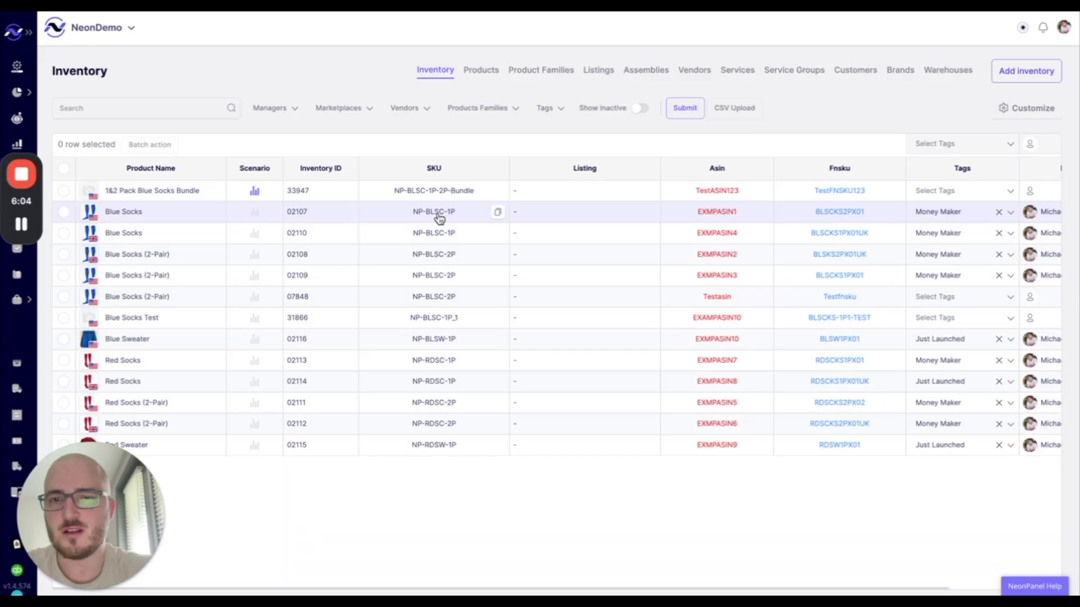
Step: Merge Blue Socks Test, NP-BLSC-1P_1, into parent inventory Blue Socks (BLSCKS2PX01) and confirm the transaction transfer
left_click(436, 317)
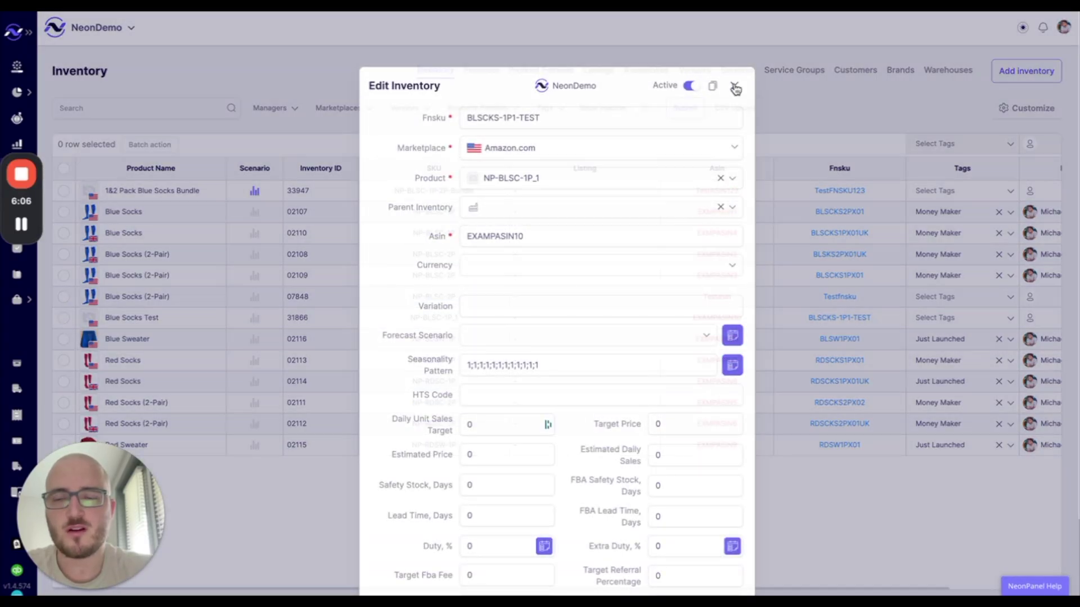
left_click(734, 86)
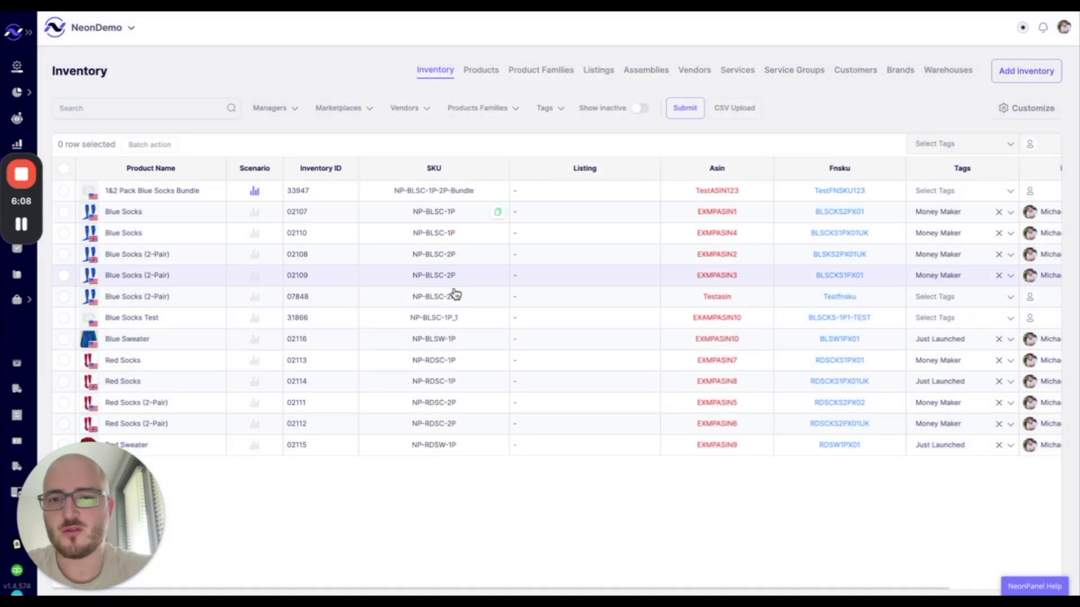
left_click(437, 318)
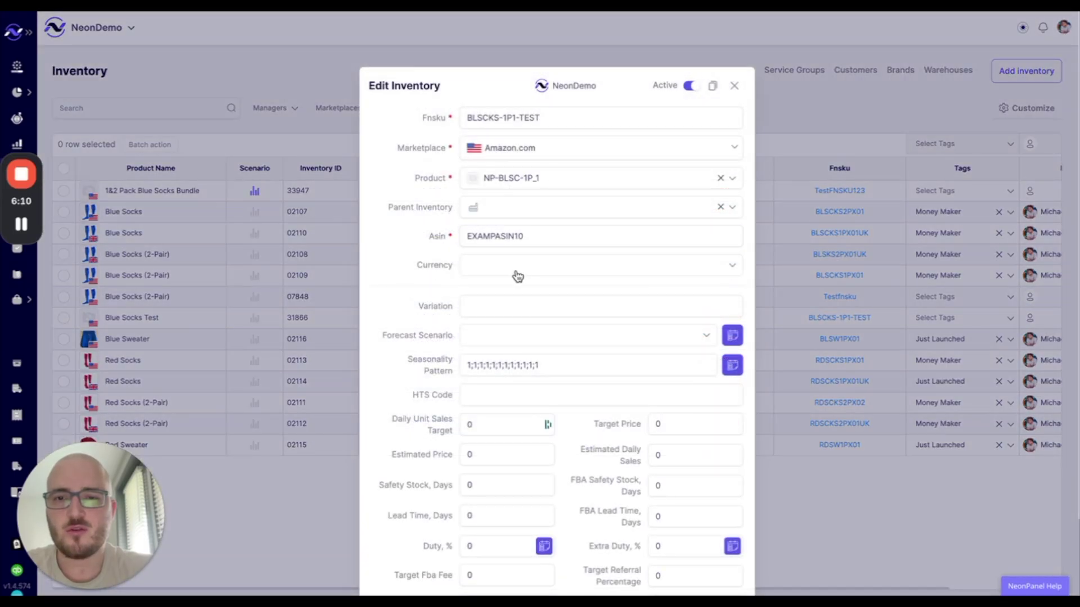
left_click(512, 208)
type("NP-BLSC-1P")
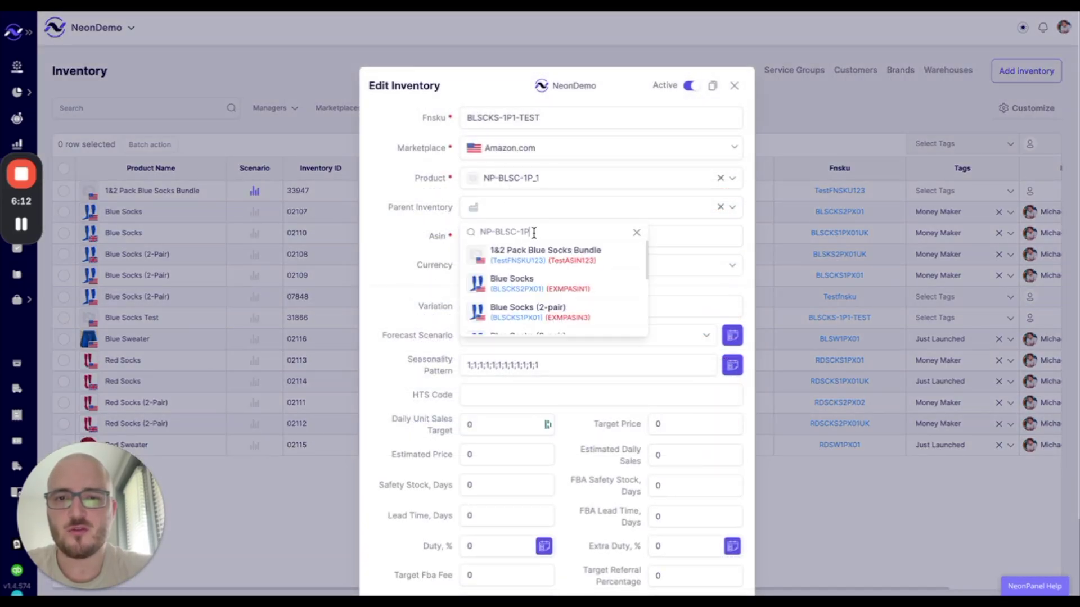
left_click(525, 288)
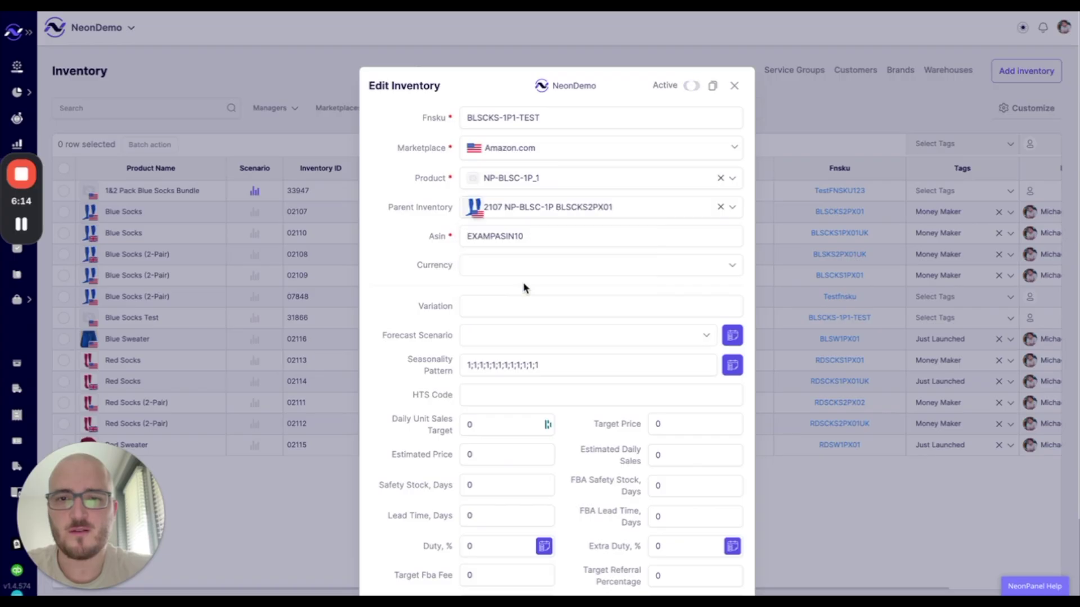
scroll(634, 294, "down", 3)
left_click(714, 560)
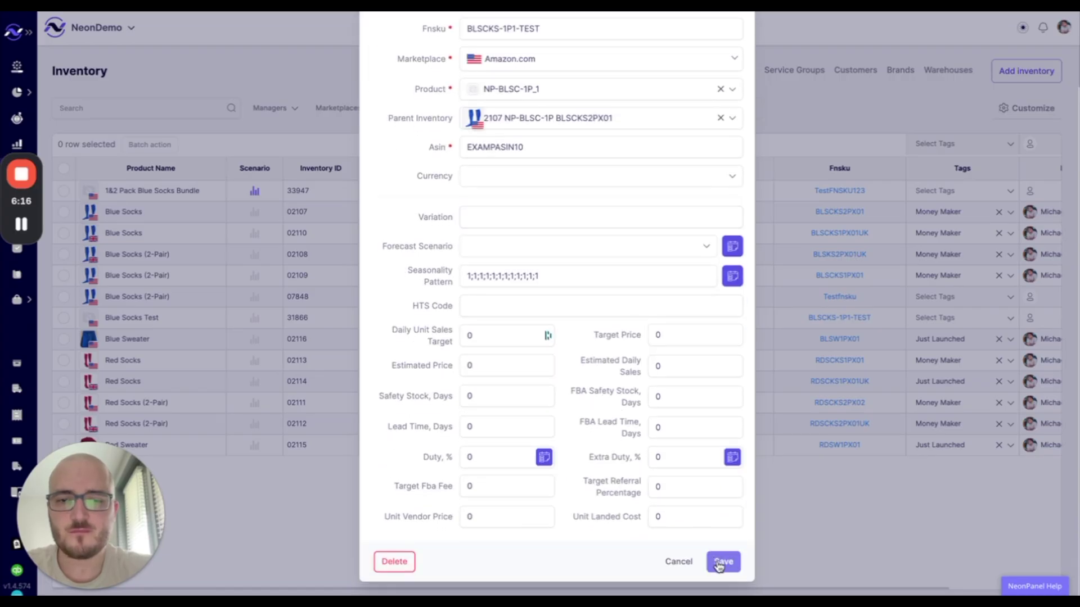
left_click(678, 207)
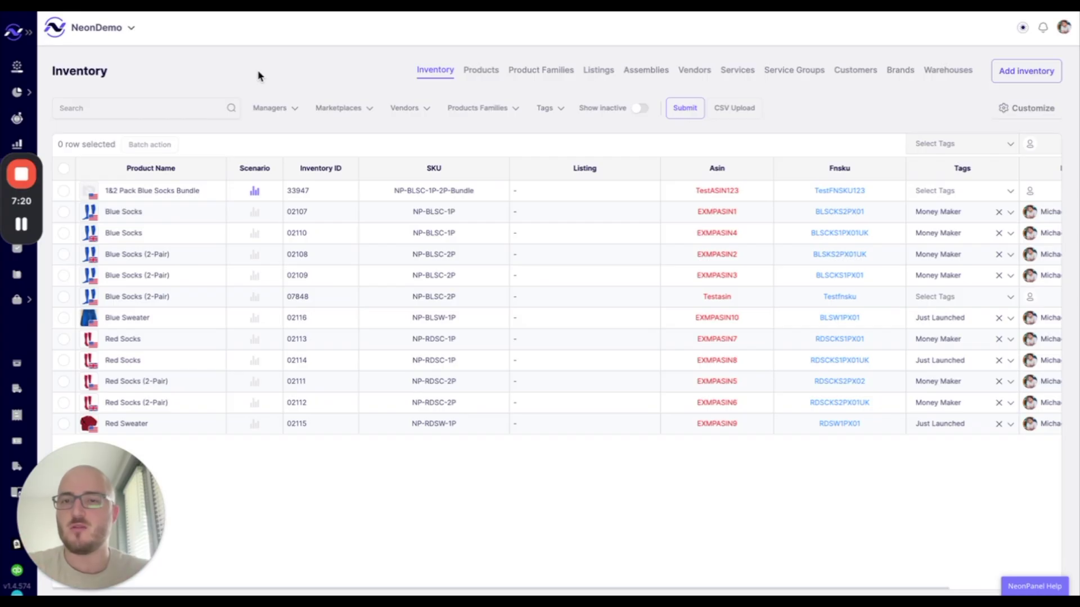
Step: Return to the onboarding page and mark the Optimize Inventory & Product Catalog task as complete
left_click(225, 5)
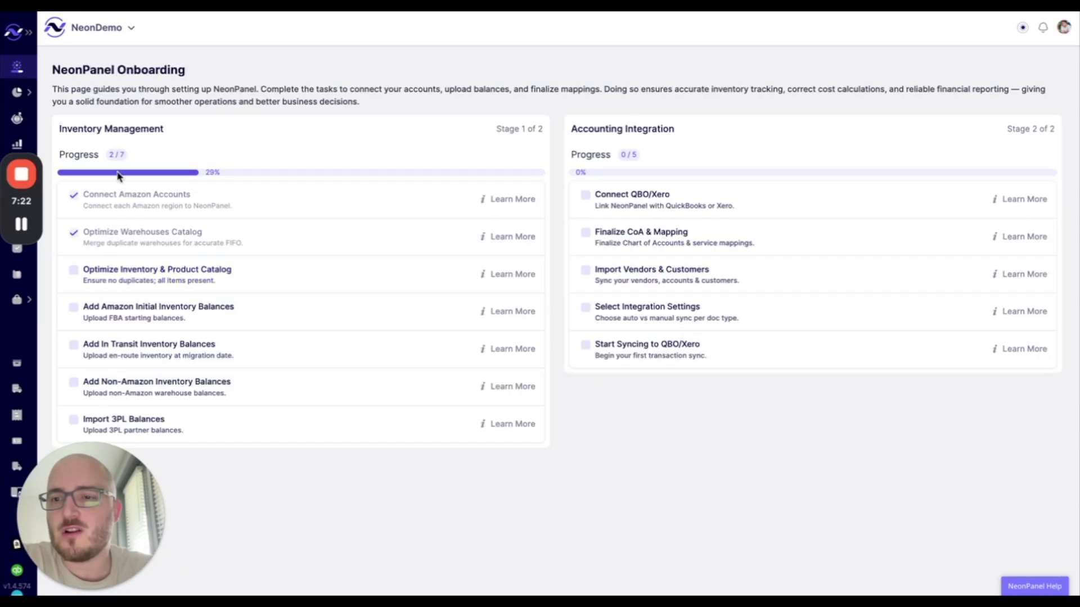
left_click(73, 271)
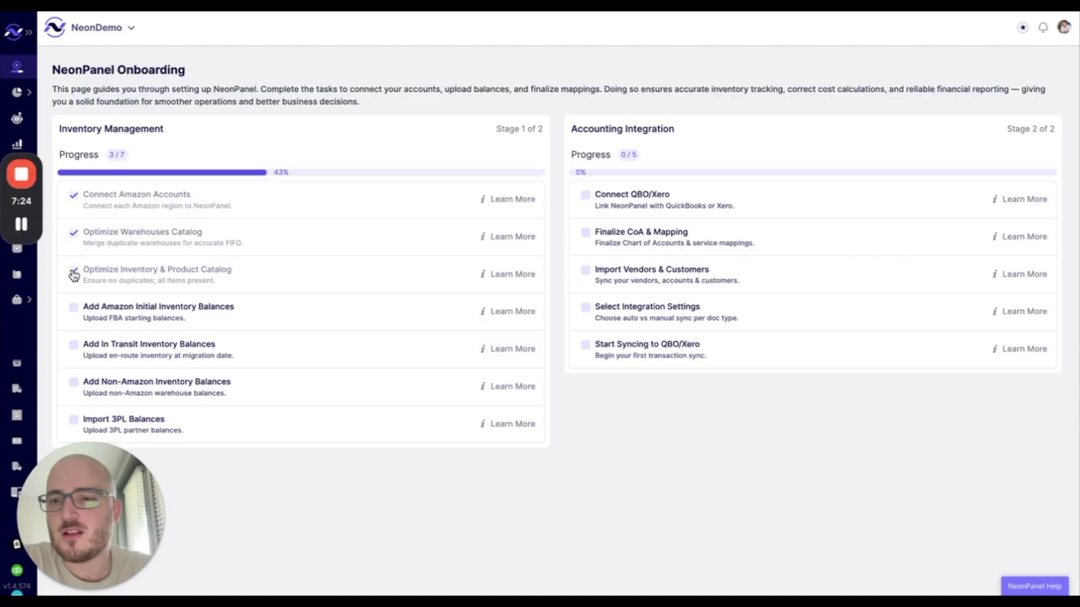